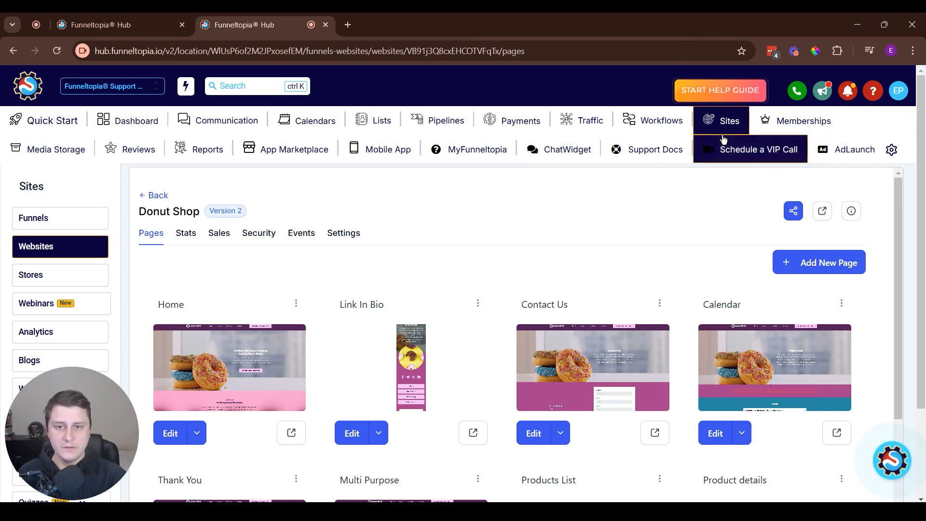
- Go to the Donut Shop store and open its Products List page for editing in a new tab
left_click(30, 274)
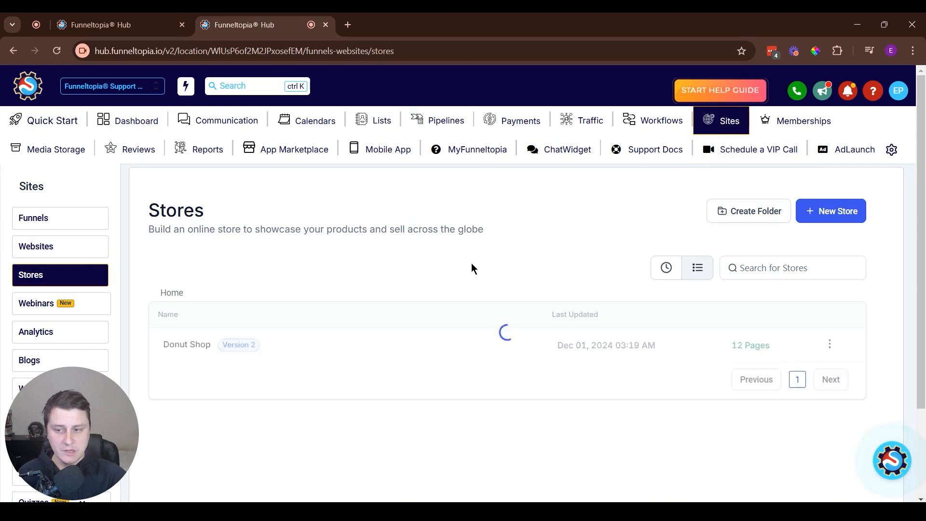
left_click(190, 343)
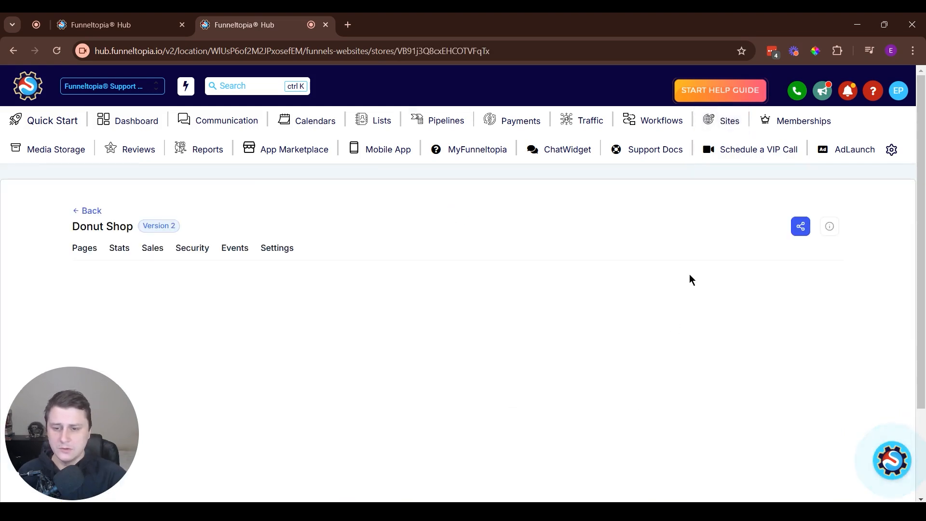
scroll(699, 265, "down", 3)
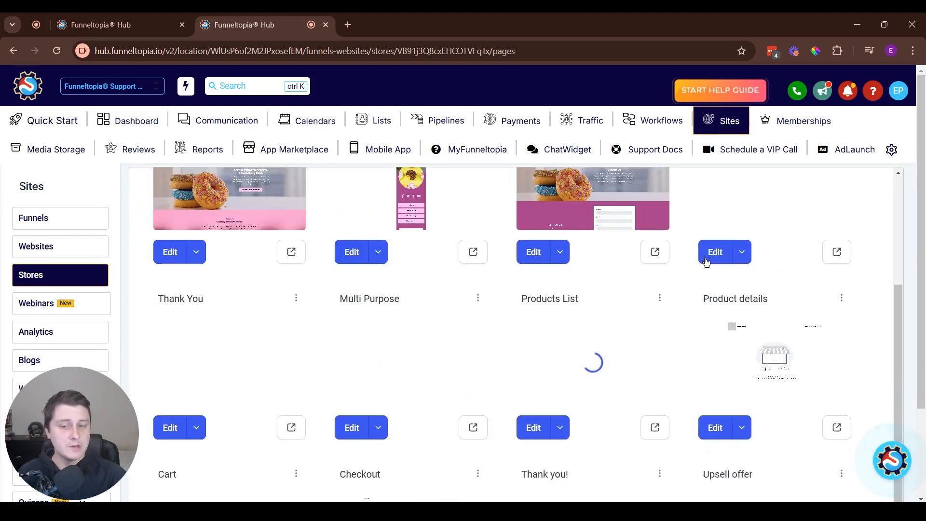
left_click_drag(521, 300, 781, 302)
left_click(779, 302)
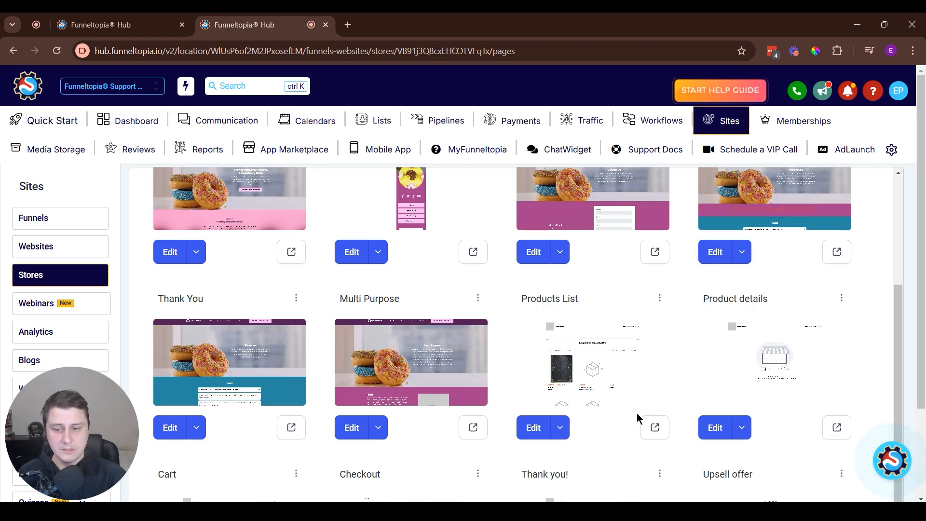
left_click(561, 427)
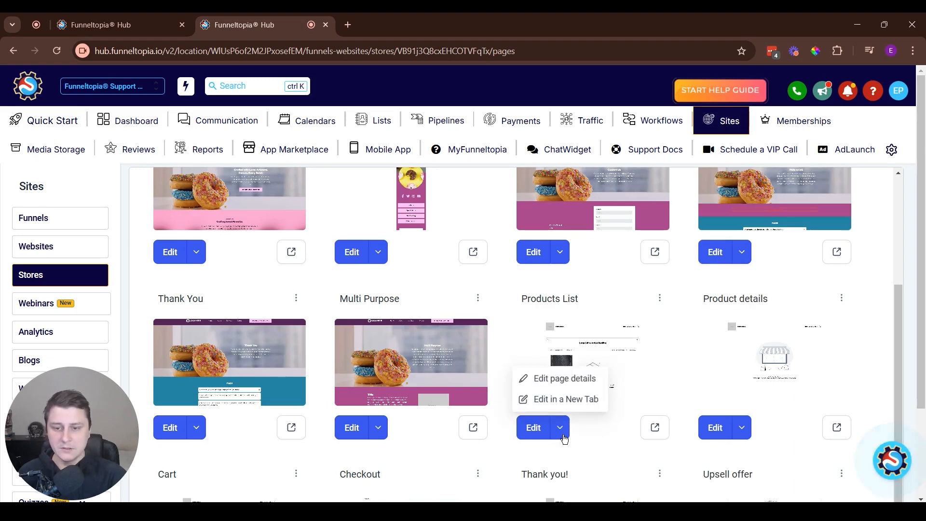
left_click(587, 400)
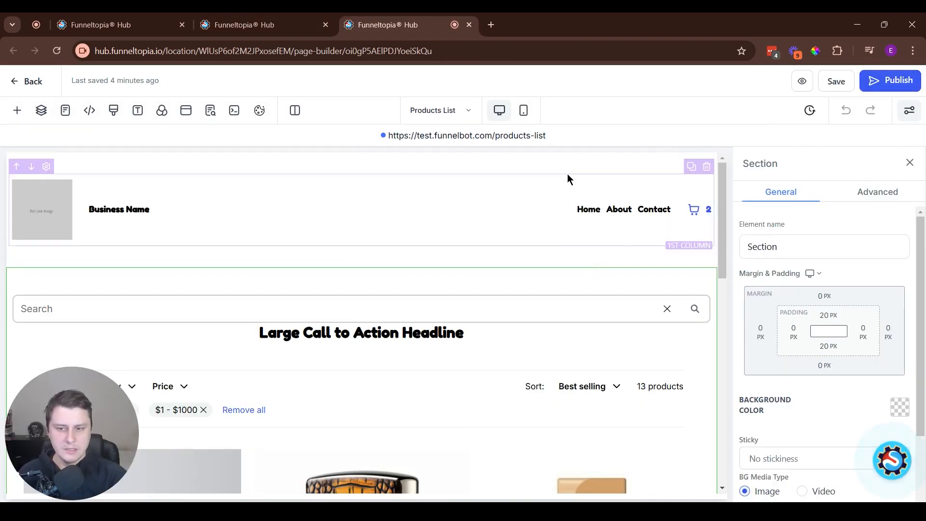
- Select the Product List block and turn on Show Reviews and Ratings
scroll(457, 250, "down", 3)
left_click(428, 399)
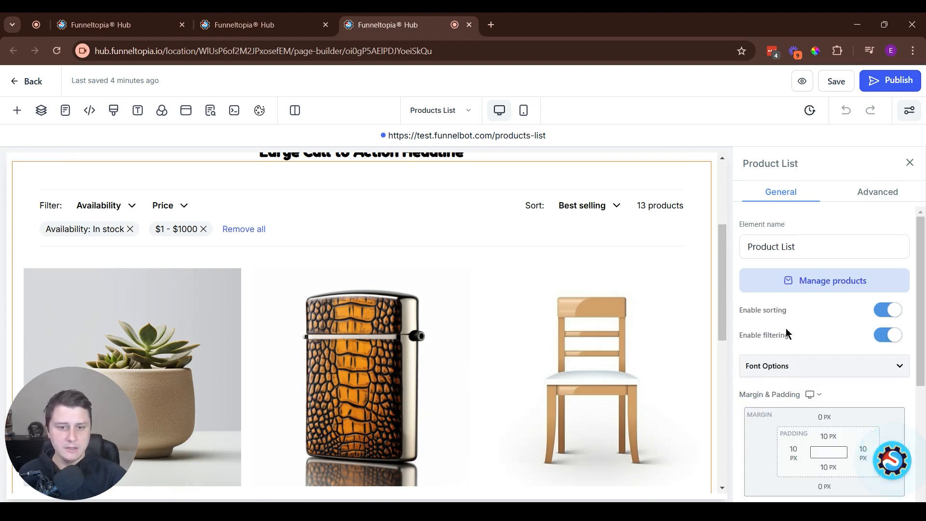
scroll(836, 341, "down", 4)
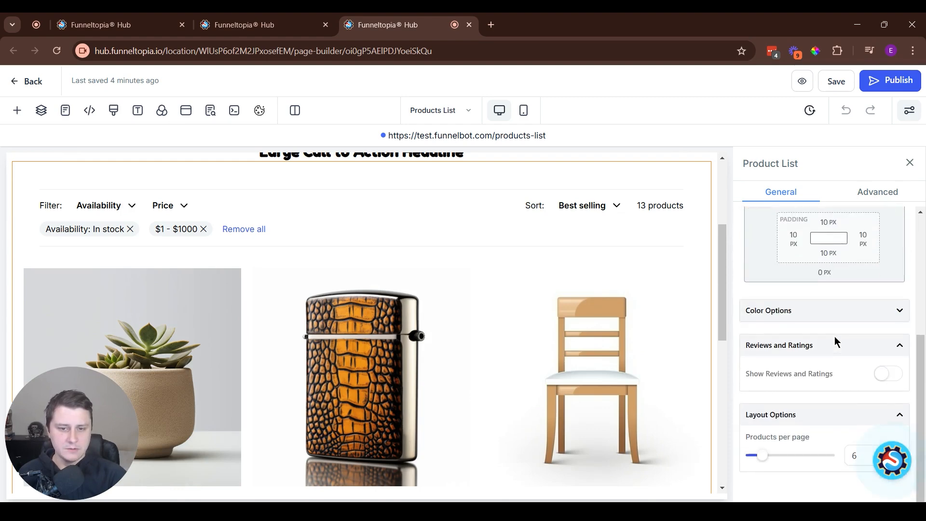
left_click_drag(746, 375, 809, 377)
left_click(816, 378)
left_click(890, 375)
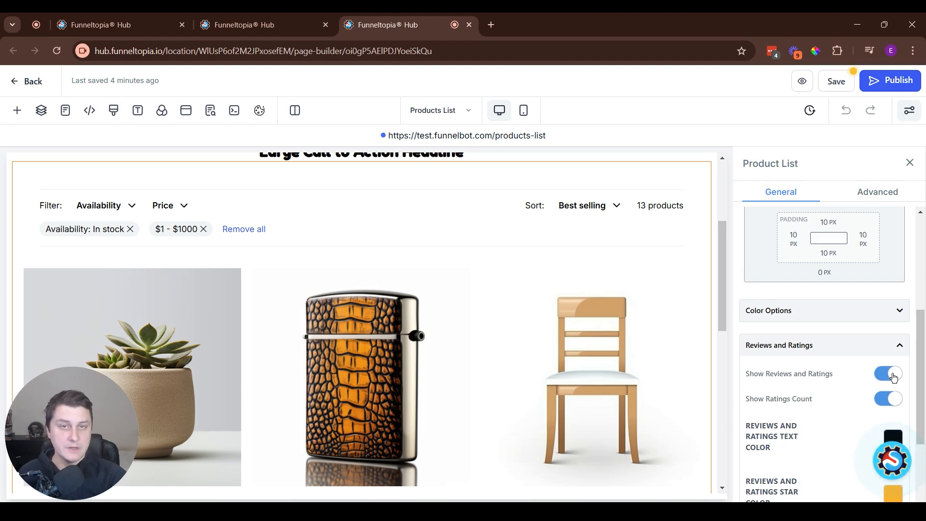
- Keep Show Ratings Count enabled on the product cards and publish the Products List page
scroll(853, 333, "down", 3)
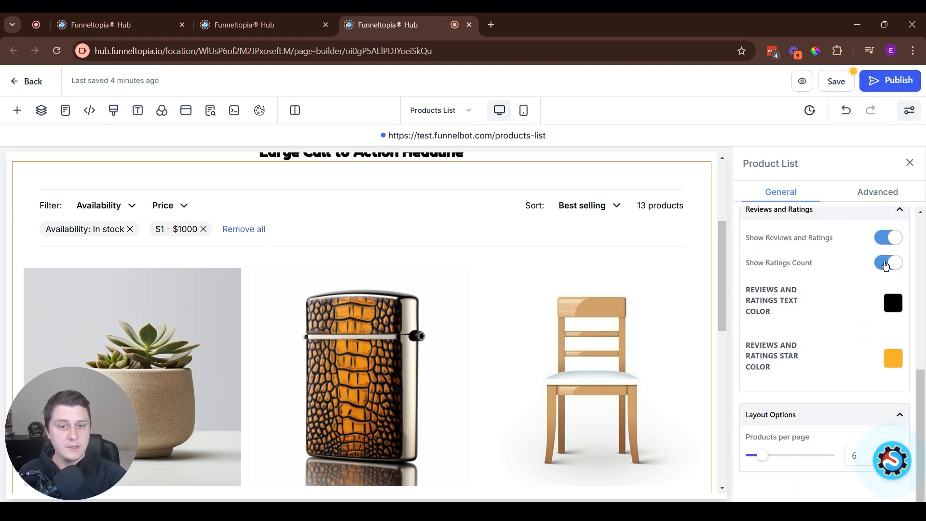
scroll(432, 384, "down", 4)
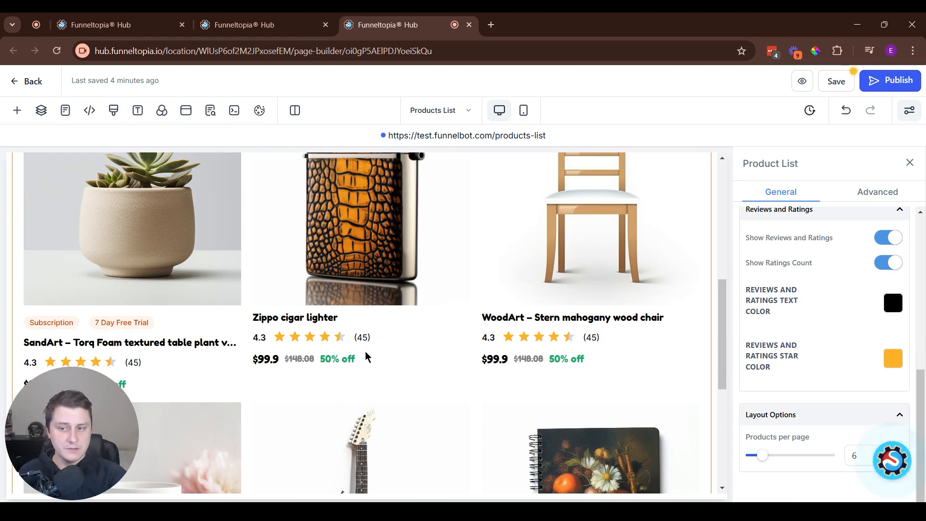
left_click(886, 263)
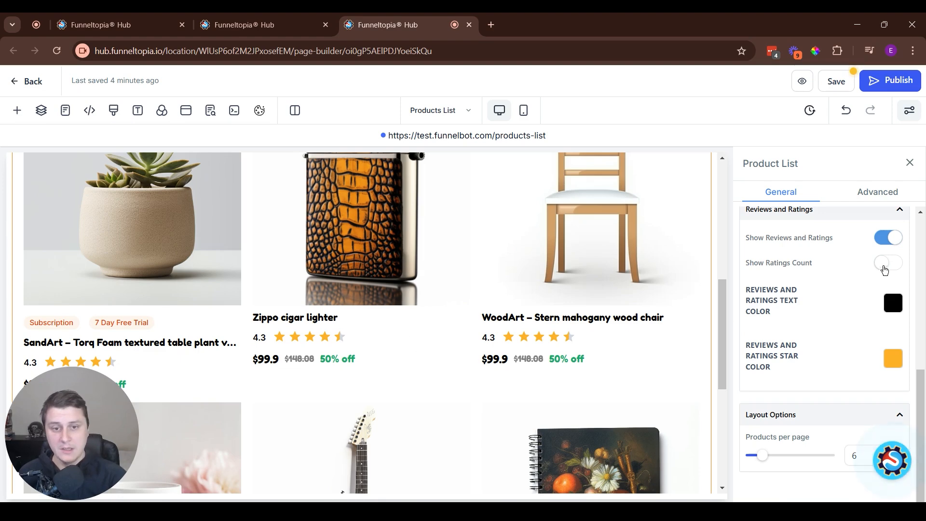
left_click(892, 264)
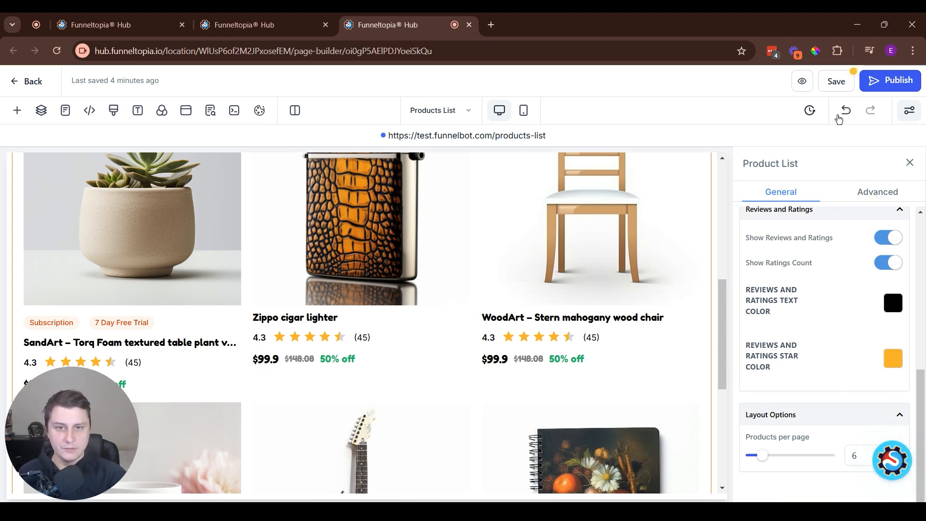
left_click(892, 80)
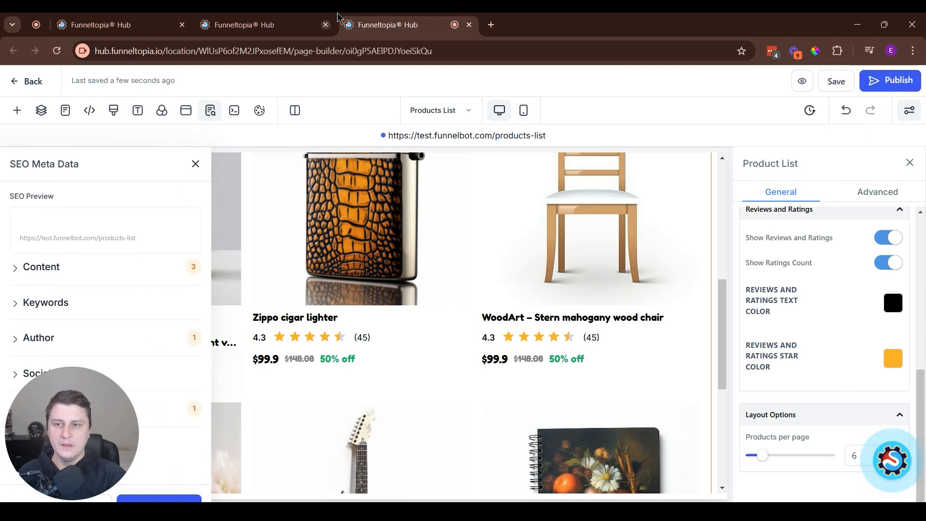
- Close the Products List editor and select the Product Detail block on the Product details page in a new tab
middle_click(418, 29)
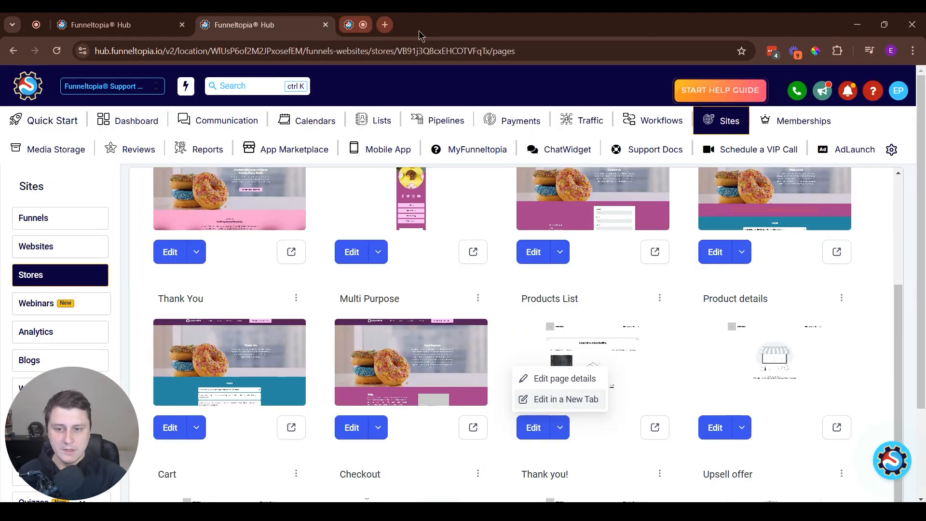
left_click(742, 429)
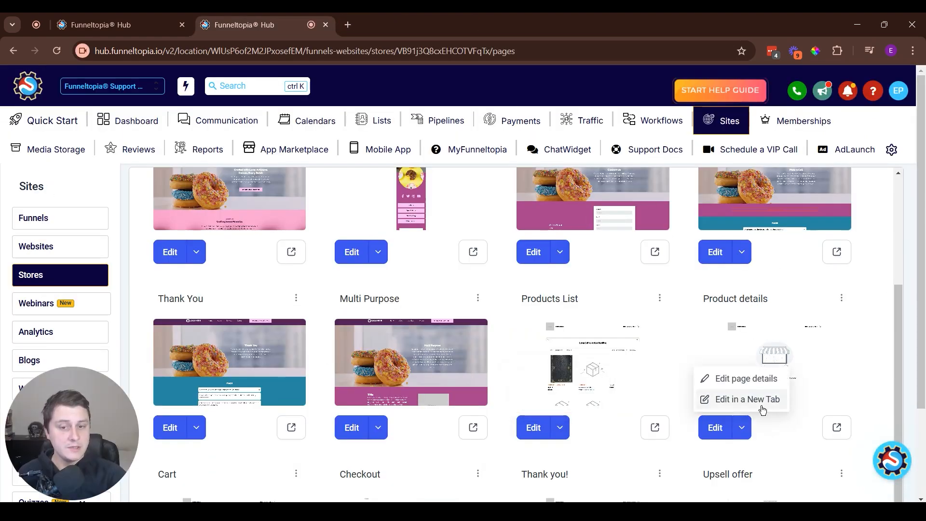
left_click(723, 400)
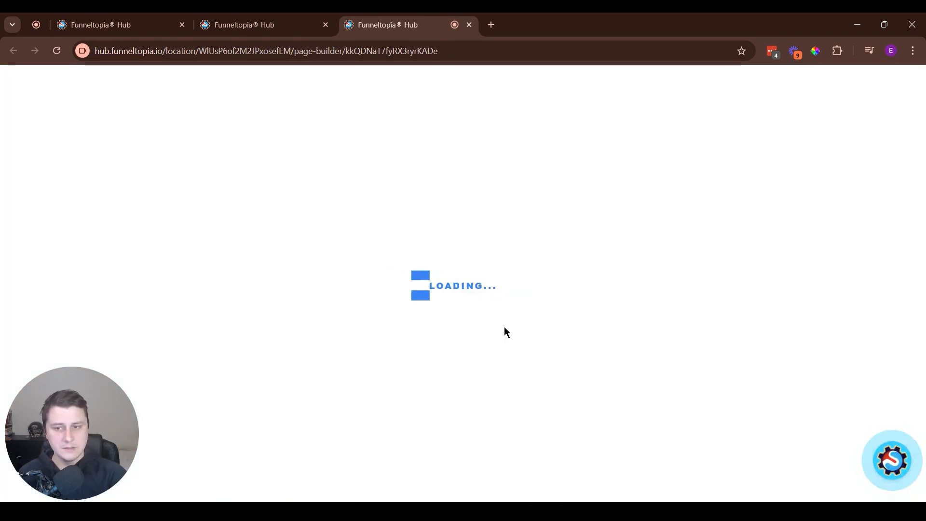
left_click(614, 344)
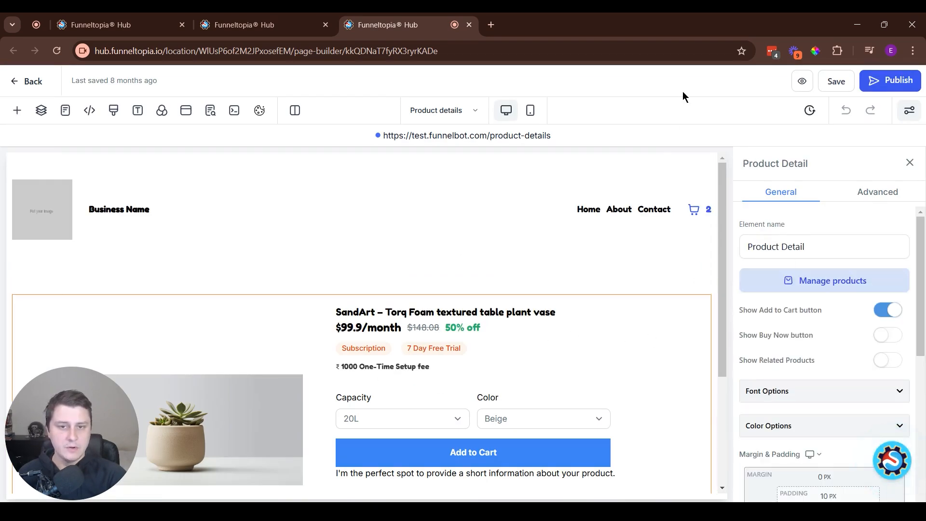
- Turn on Show Reviews and Ratings for the Product Detail block, keeping Show Ratings Count on
scroll(788, 307, "down", 5)
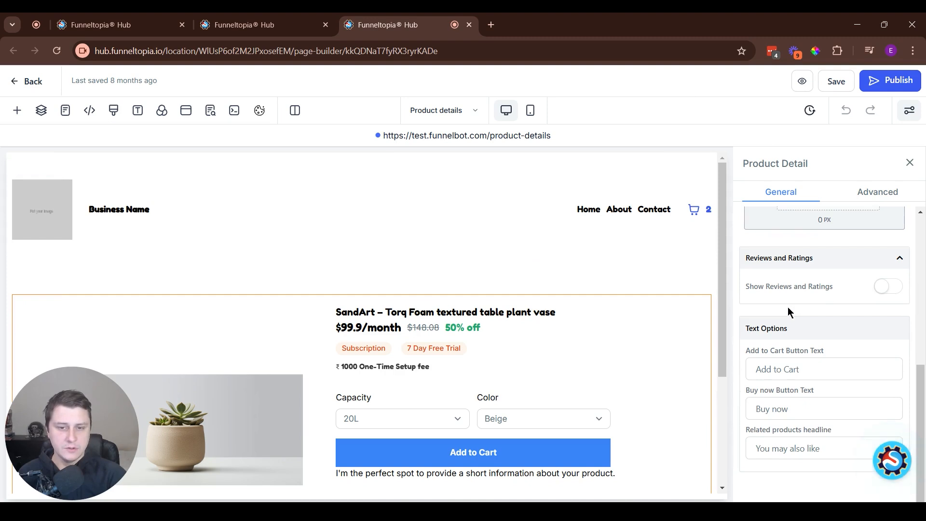
left_click_drag(738, 291, 861, 289)
left_click(892, 287)
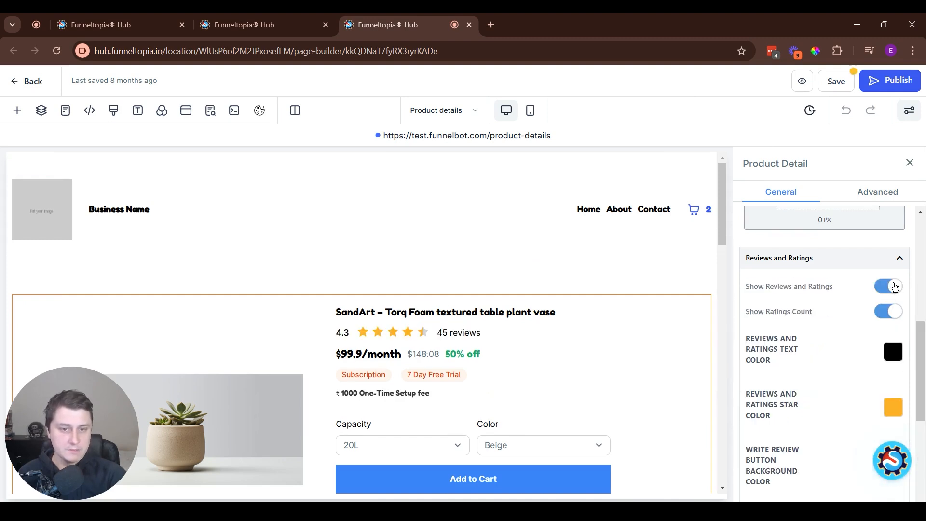
left_click(886, 312)
left_click(887, 312)
- Publish the Product details page and open its live version showing My Book
scroll(837, 291, "down", 1)
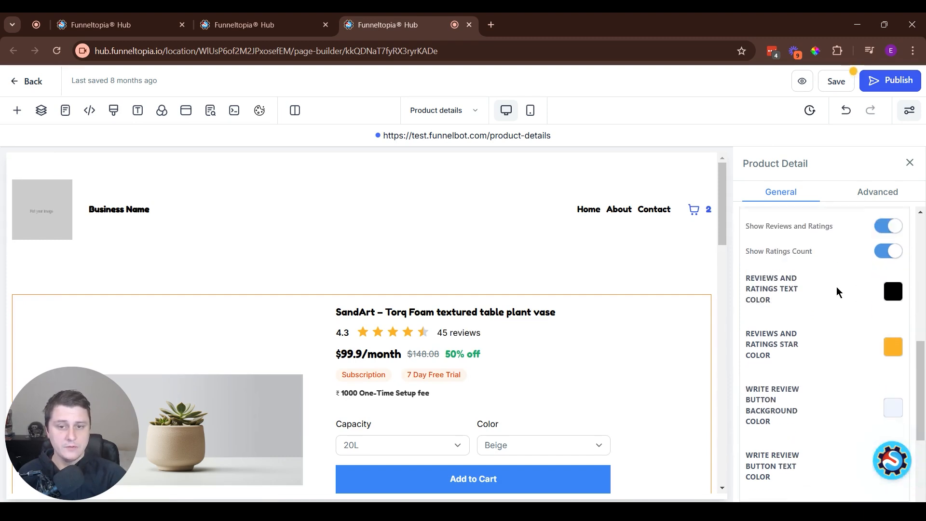
scroll(858, 289, "down", 3)
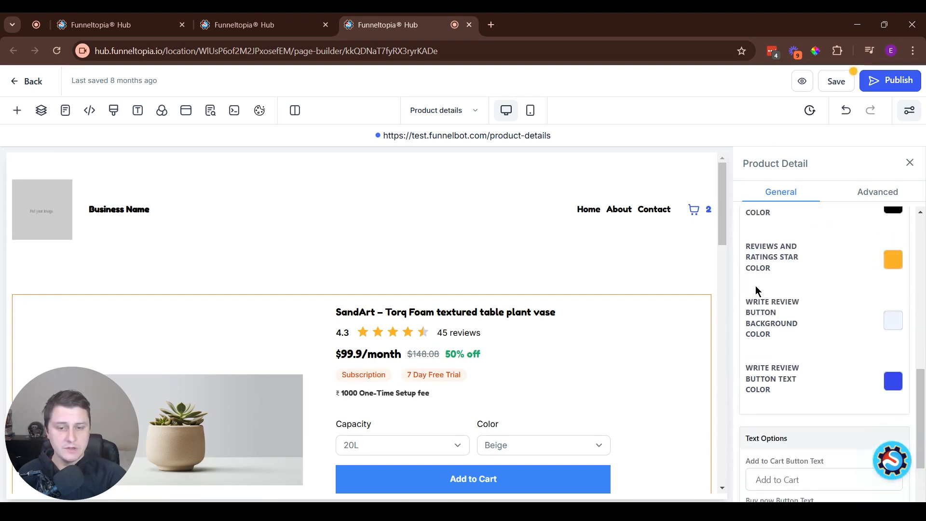
scroll(856, 297, "up", 1)
scroll(857, 296, "up", 2)
scroll(843, 290, "down", 2)
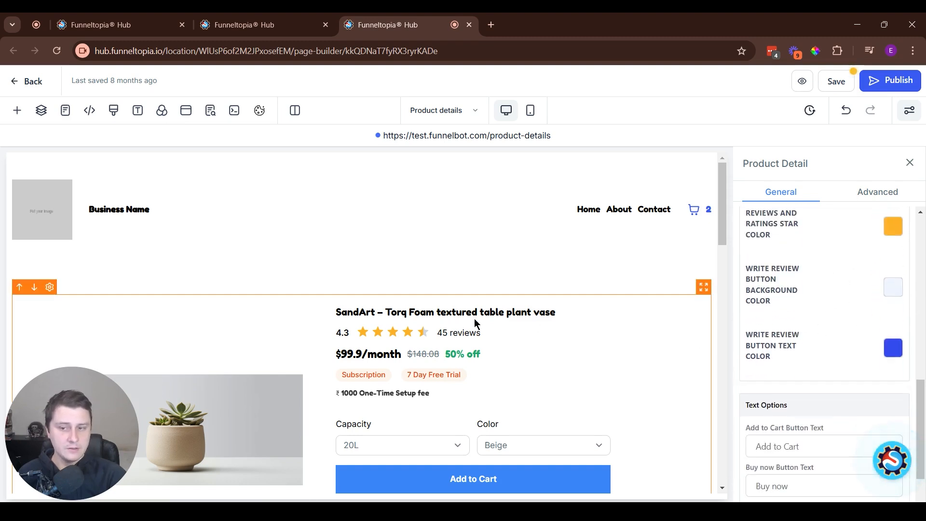
scroll(839, 316, "down", 2)
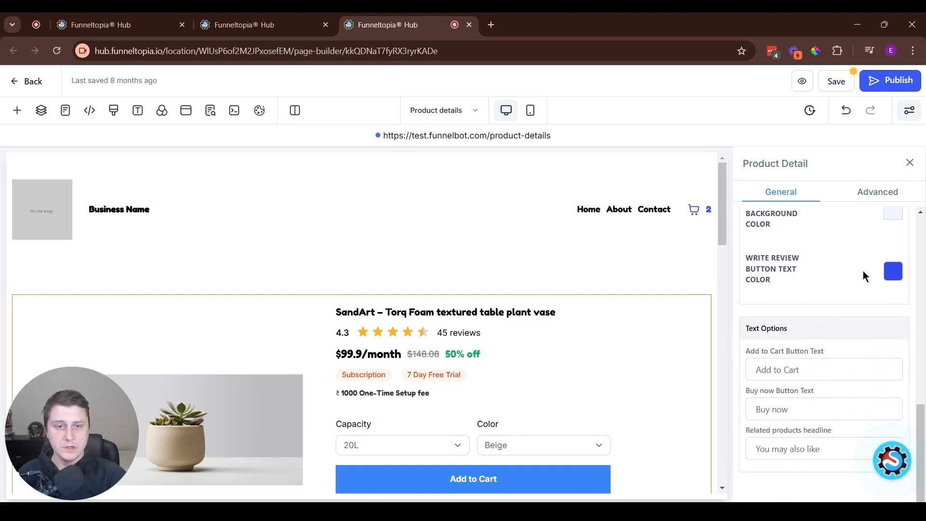
left_click(895, 82)
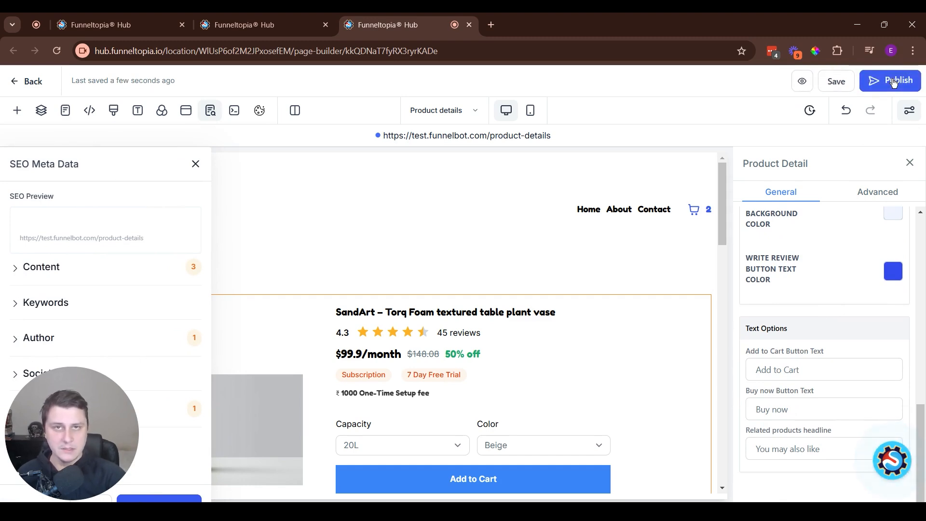
left_click(480, 136)
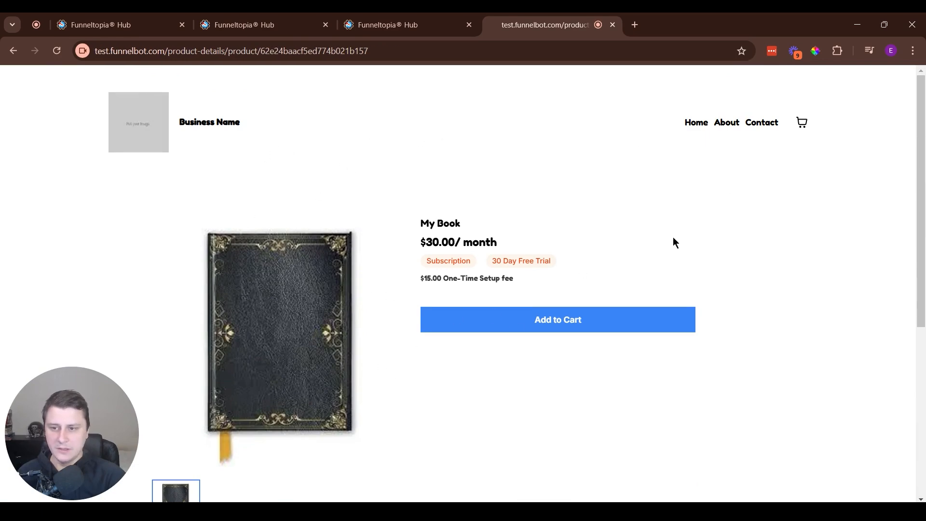
- Scroll to Customer Reviews on the live My Book page and open the Write a review form
scroll(438, 273, "down", 6)
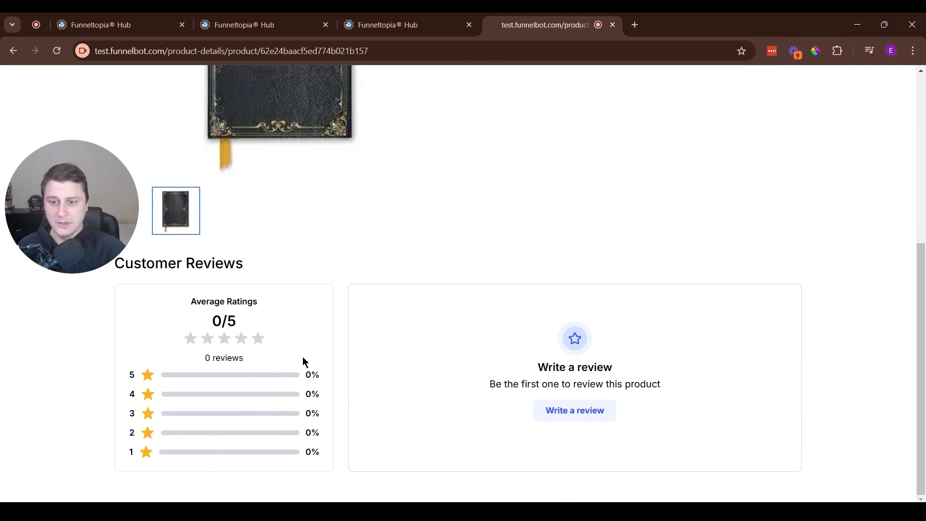
left_click(559, 419)
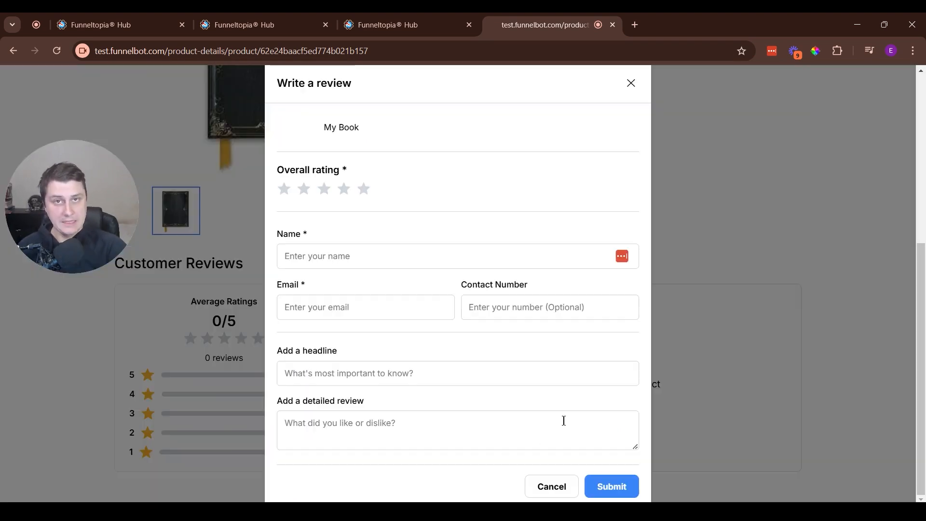
- Rate My Book five stars with reviewer details and headline 'Awesome product!', then submit it
left_click(363, 189)
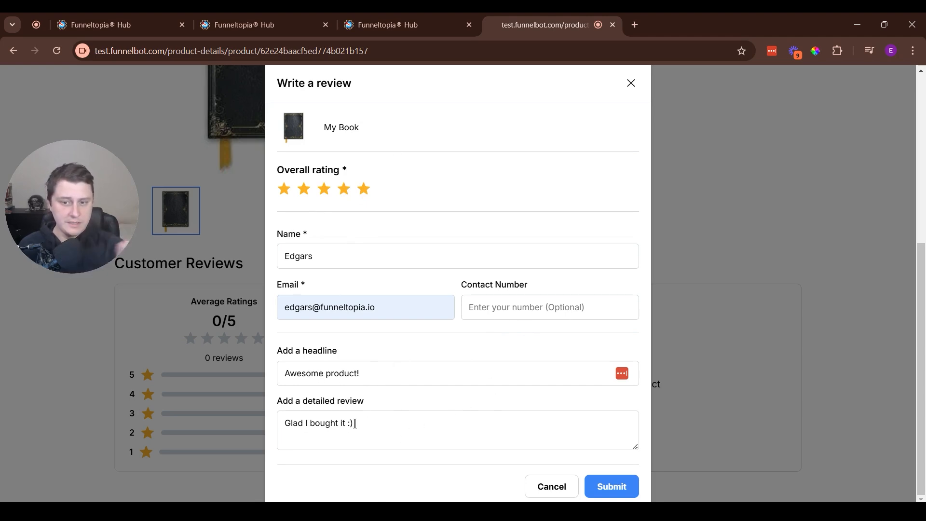
left_click(610, 488)
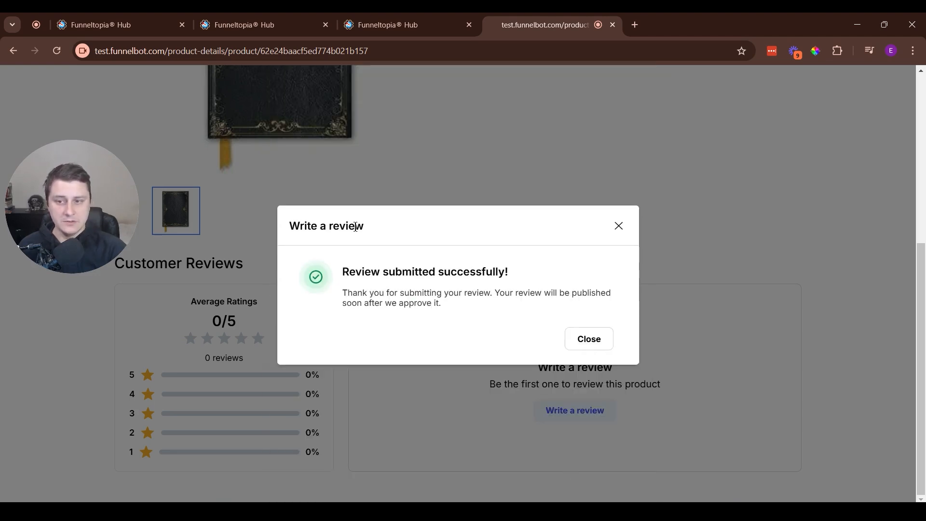
left_click_drag(346, 266, 500, 302)
left_click(493, 306)
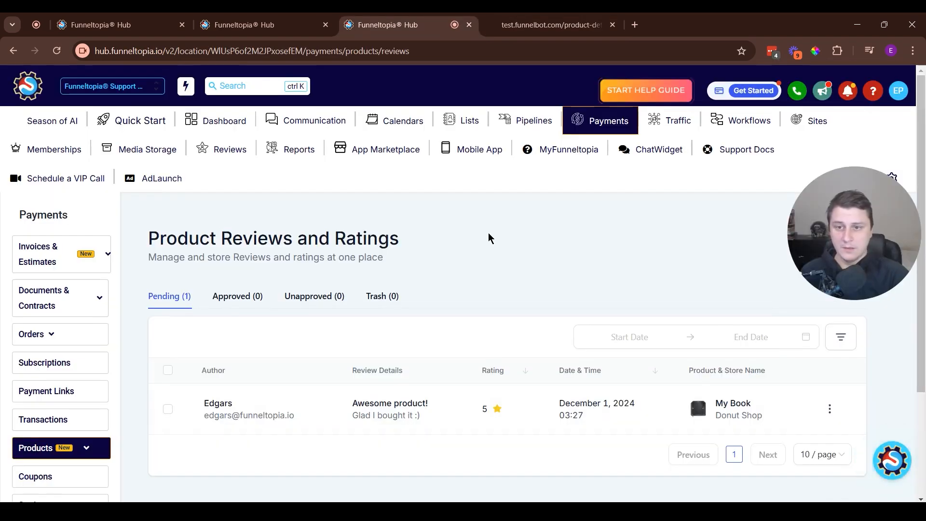
- Go to Payments > Products > Reviews and view the new pending 5-star My Book review
mouse_move(87, 447)
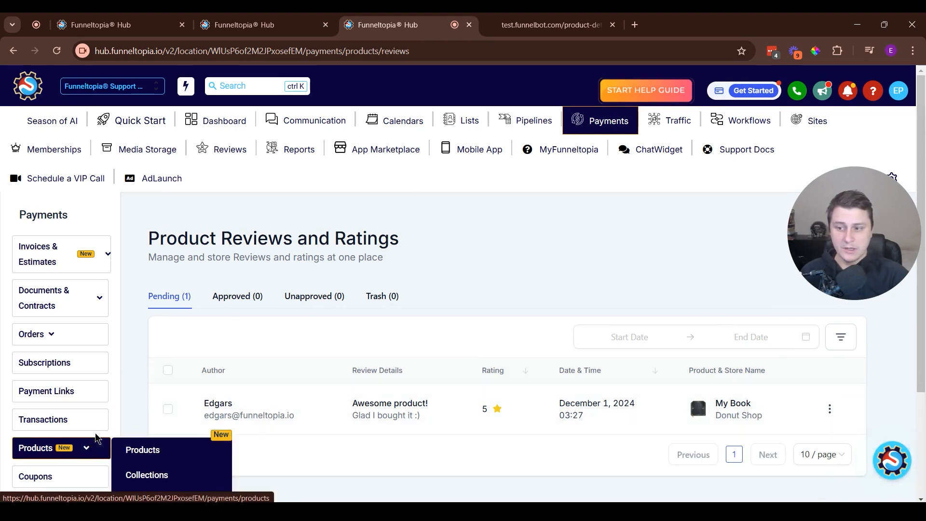
scroll(144, 434, "down", 1)
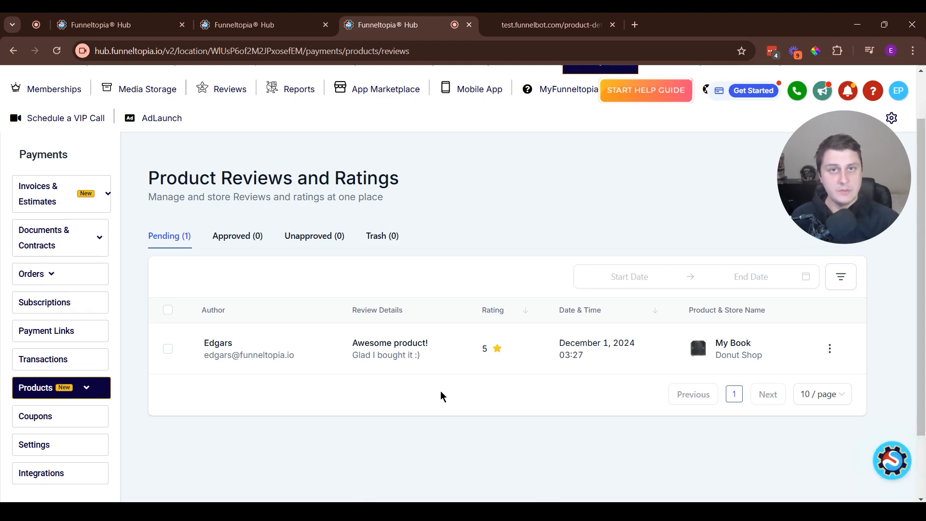
- Reload the live My Book page to confirm 0 reviews, then open the pending review's row menu in admin
left_click(544, 25)
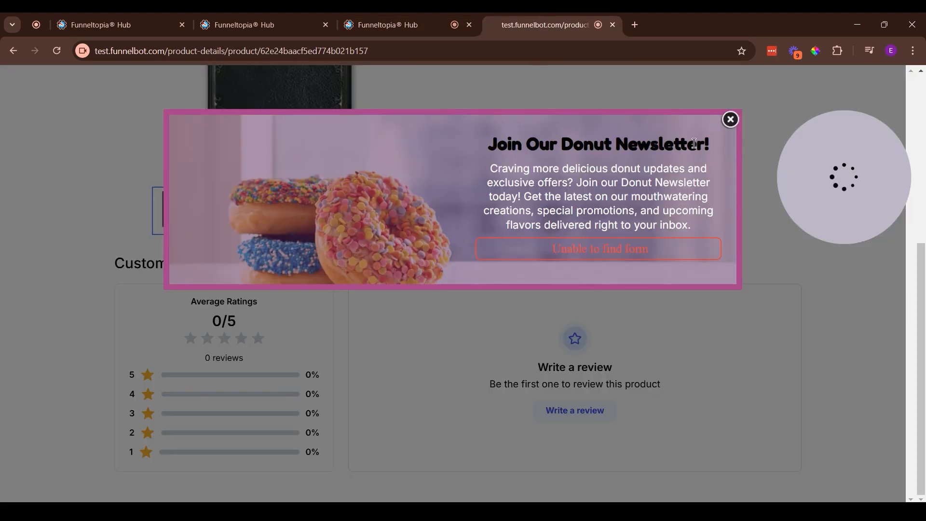
left_click(729, 119)
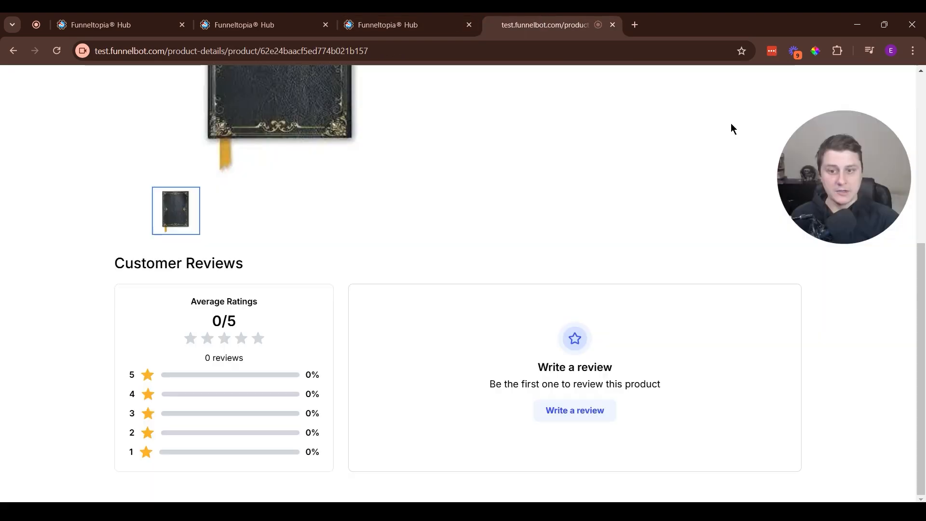
left_click(64, 50)
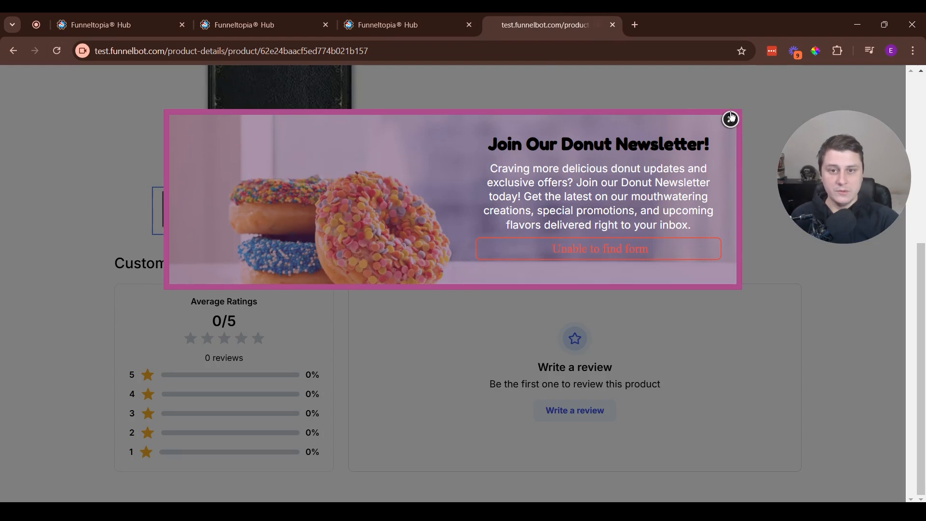
key("ctrl+shift+Tab")
left_click(830, 347)
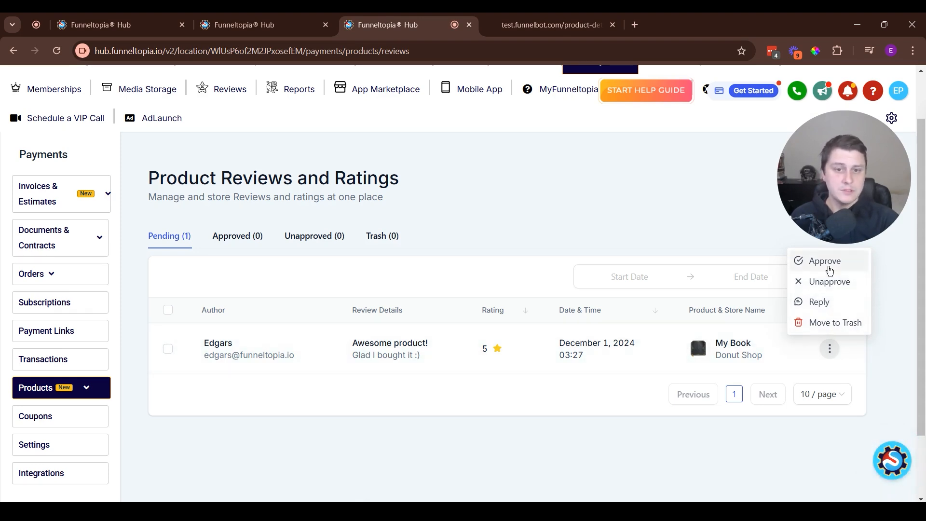
- Approve the review, check it under Approved, and reload the live page to see it listed
left_click(831, 264)
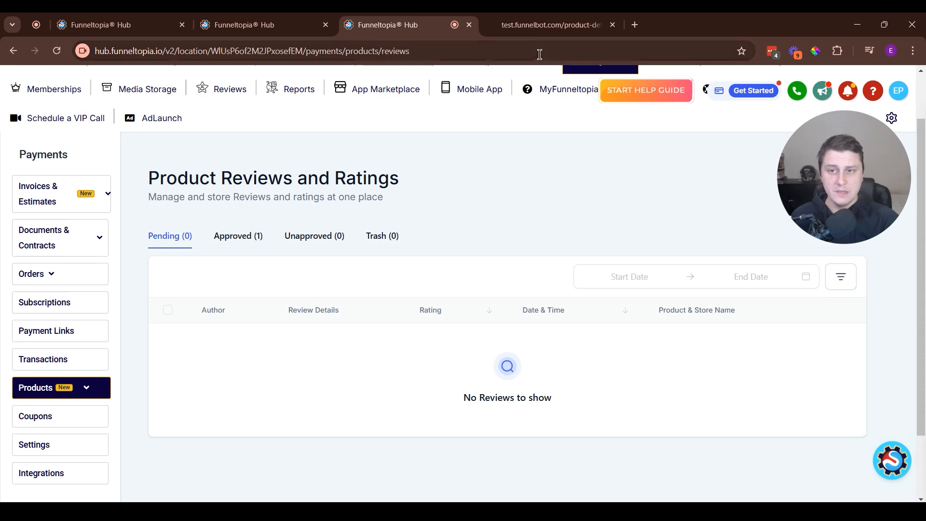
left_click(243, 248)
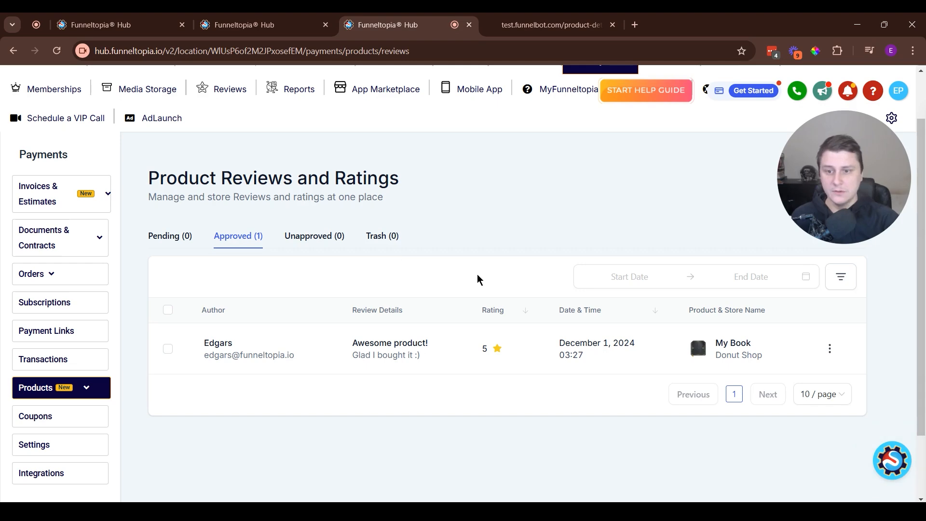
left_click(555, 25)
key("F5")
scroll(439, 313, "down", 2)
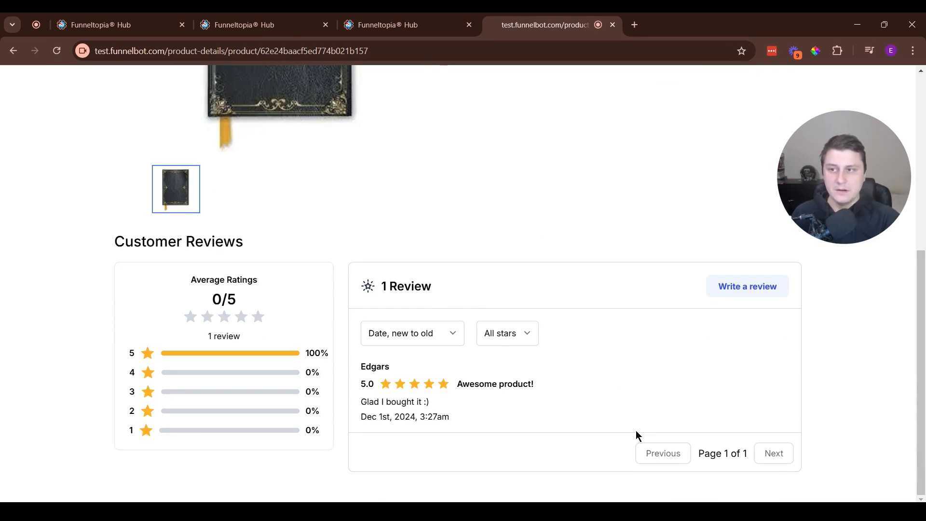
key("ctrl+shift+Tab")
- Send the reply 'Glad you liked it! :)' to the approved My Book review
left_click(829, 348)
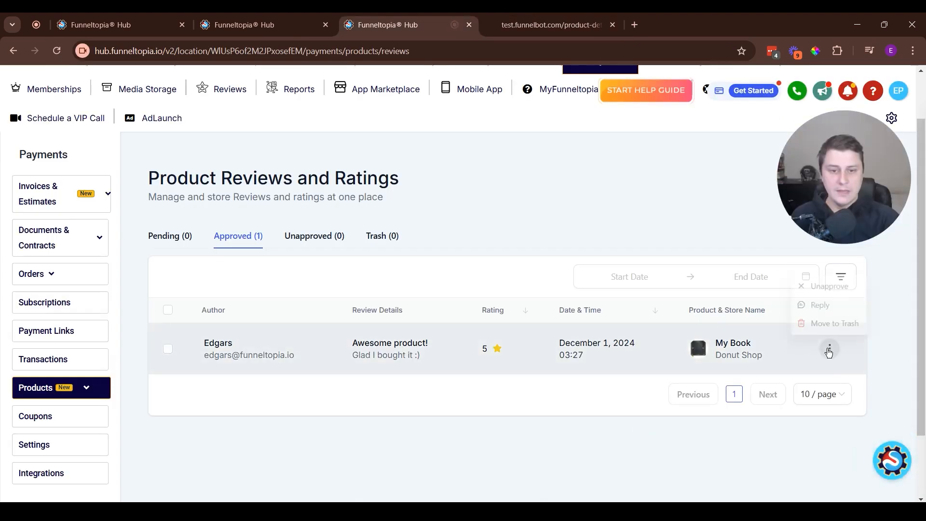
left_click(837, 304)
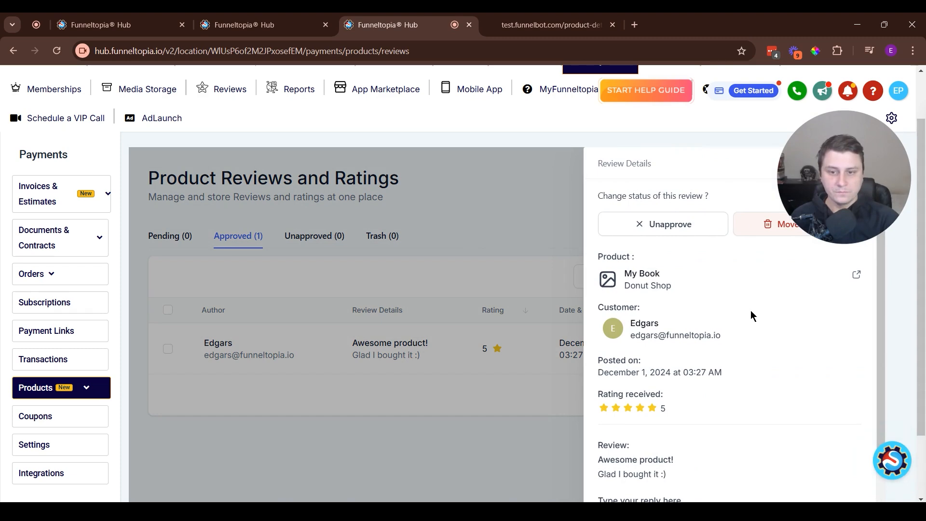
scroll(767, 372, "down", 2)
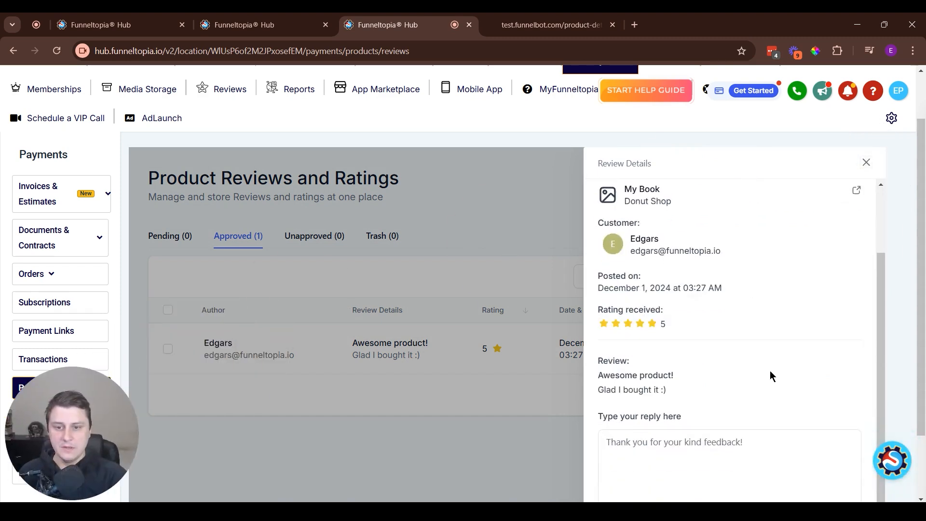
type("Glad ")
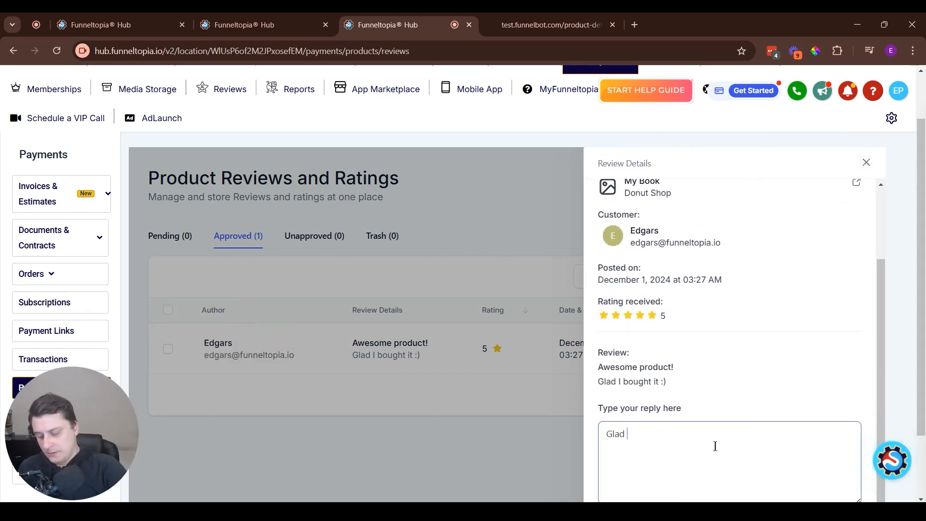
type("you liked it! :)")
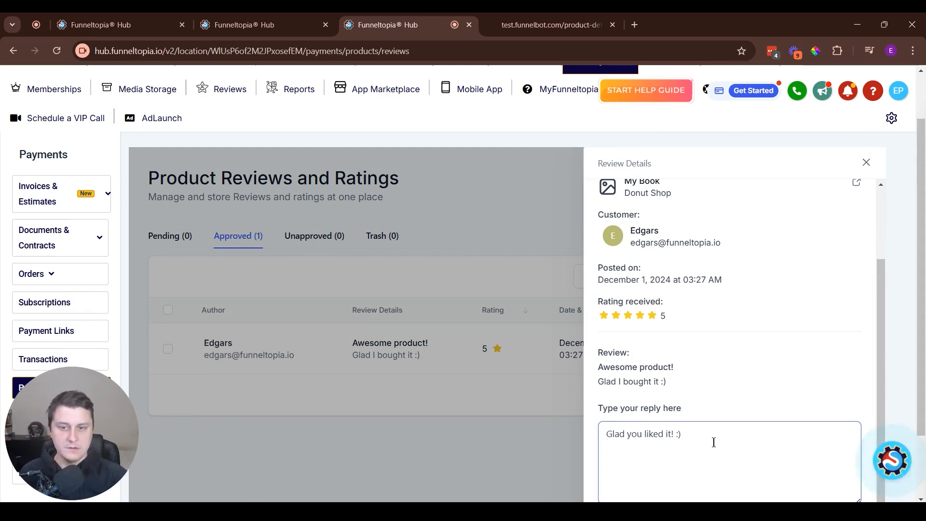
scroll(702, 416, "up", 2)
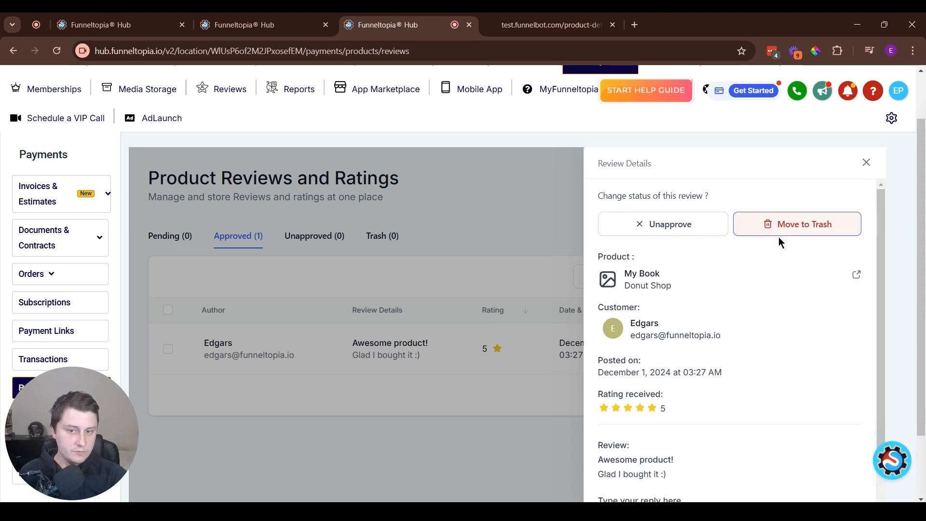
scroll(763, 301, "down", 5)
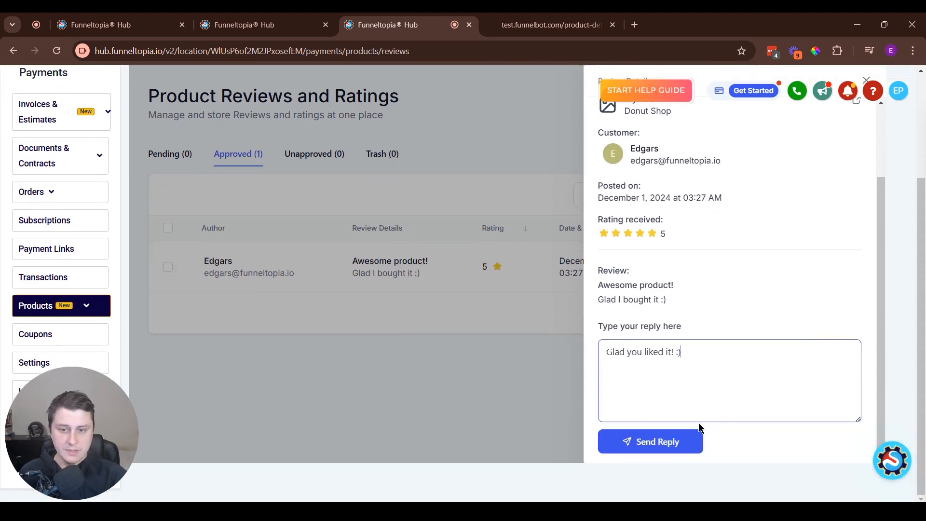
left_click(647, 455)
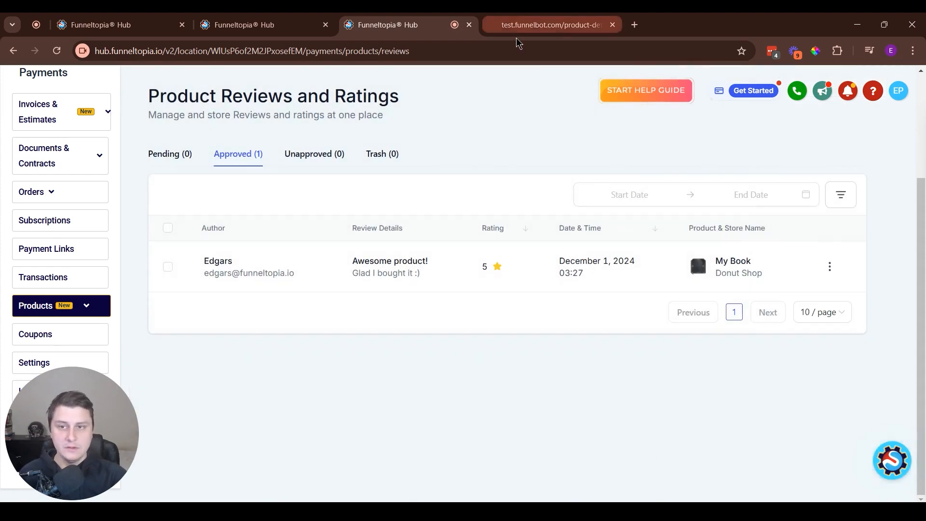
left_click(528, 13)
key("F5")
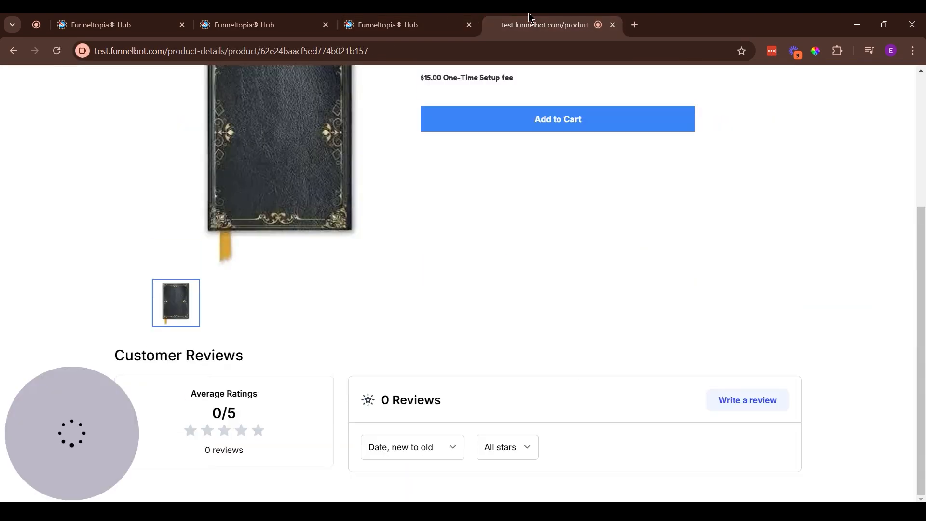
scroll(828, 204, "down", 3)
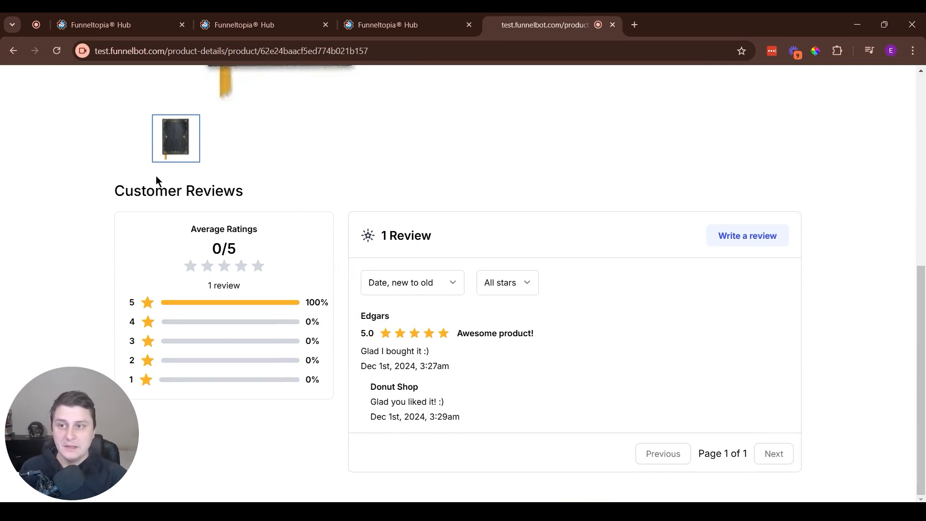
key("ctrl+shift+Tab")
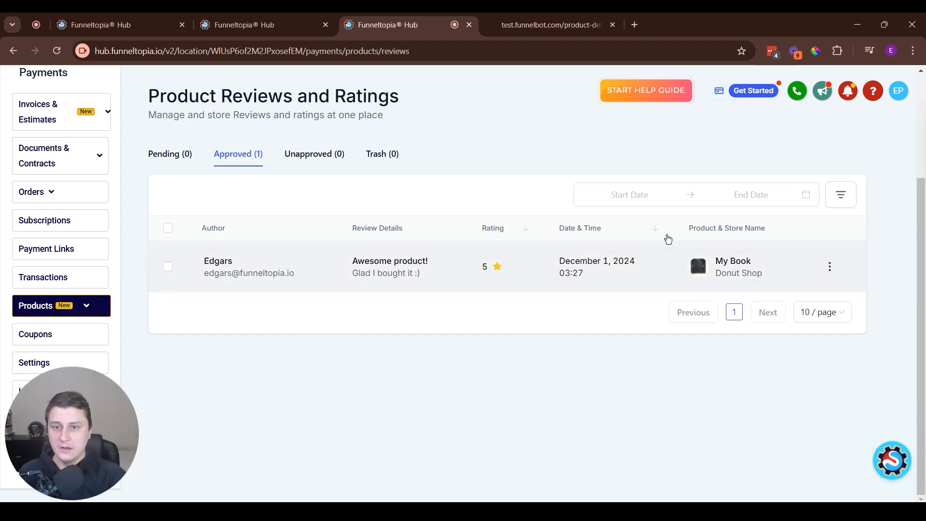
- Limit the reviews to January 1–30, 2025, and close Sort and Filters without changes
left_click(647, 193)
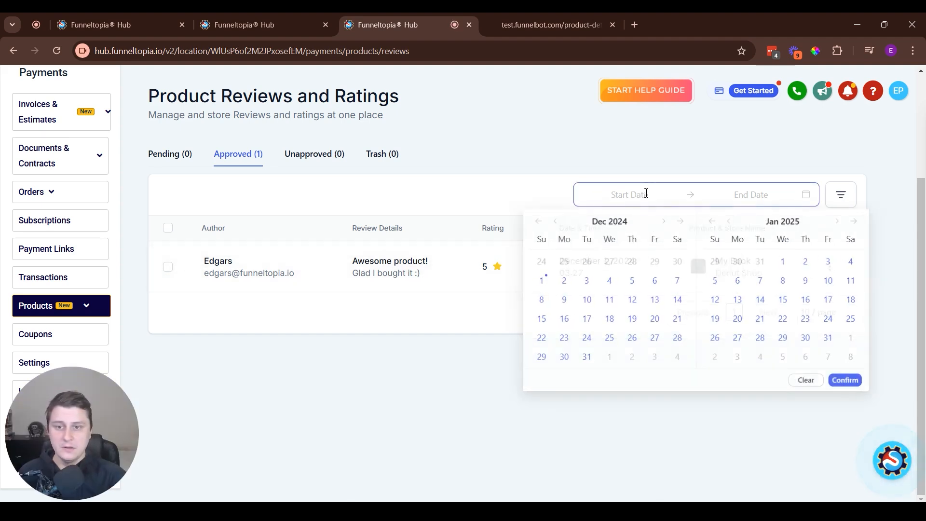
left_click(784, 262)
left_click(807, 340)
left_click(847, 382)
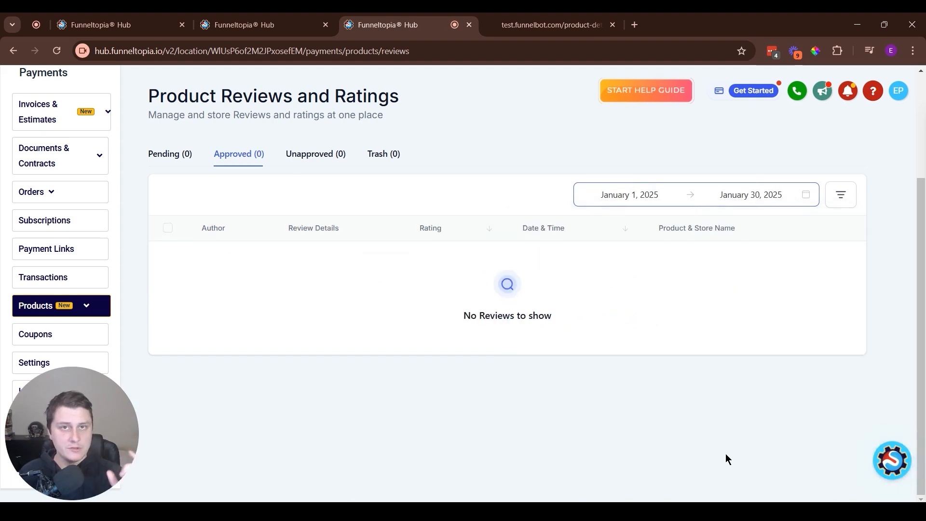
left_click(848, 201)
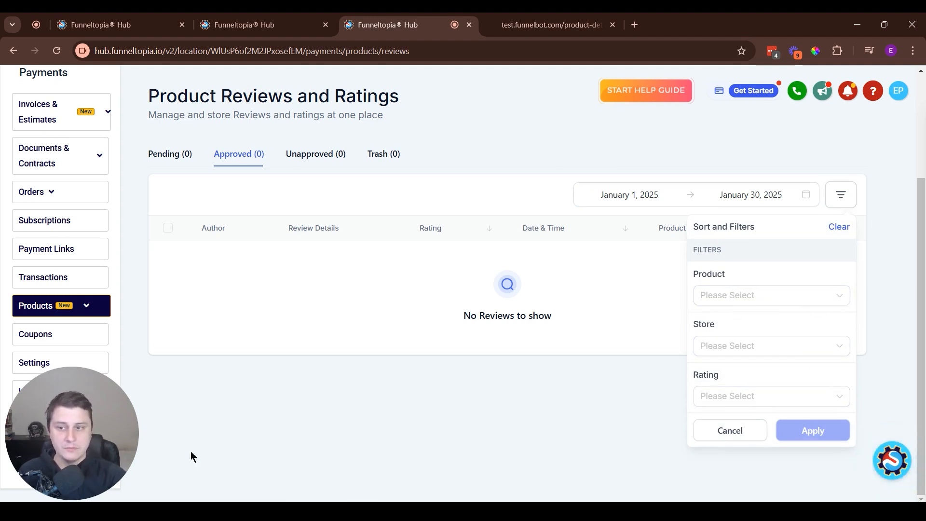
left_click(306, 454)
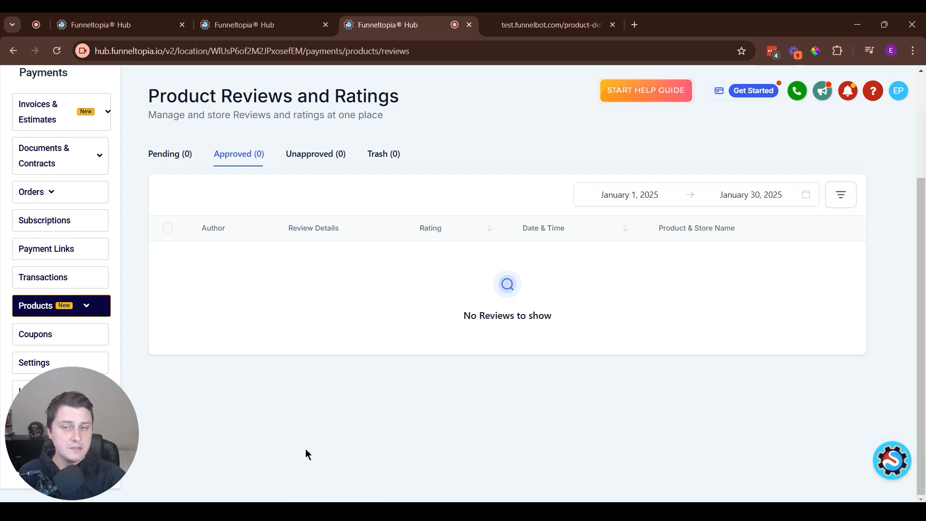
- Recheck the calendar leaving the date range unchanged, then open the support help panel
scroll(305, 454, "up", 3)
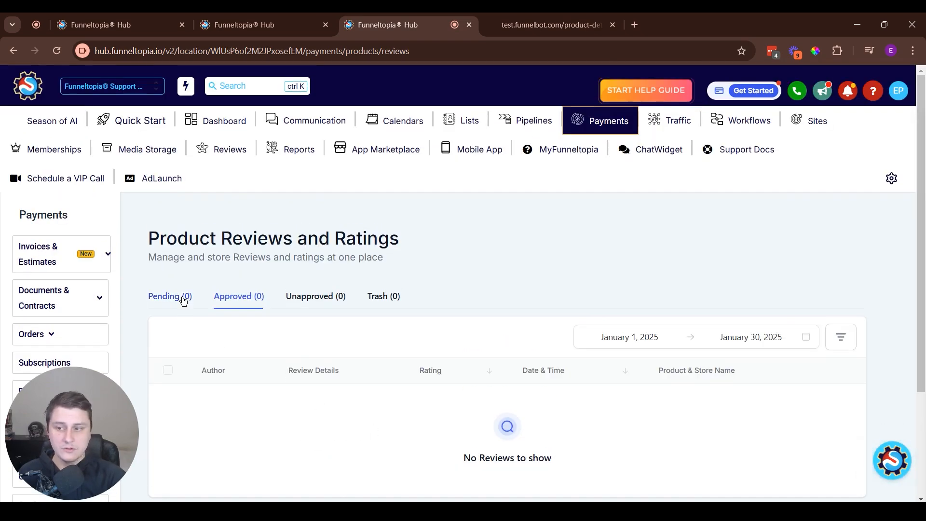
left_click(599, 336)
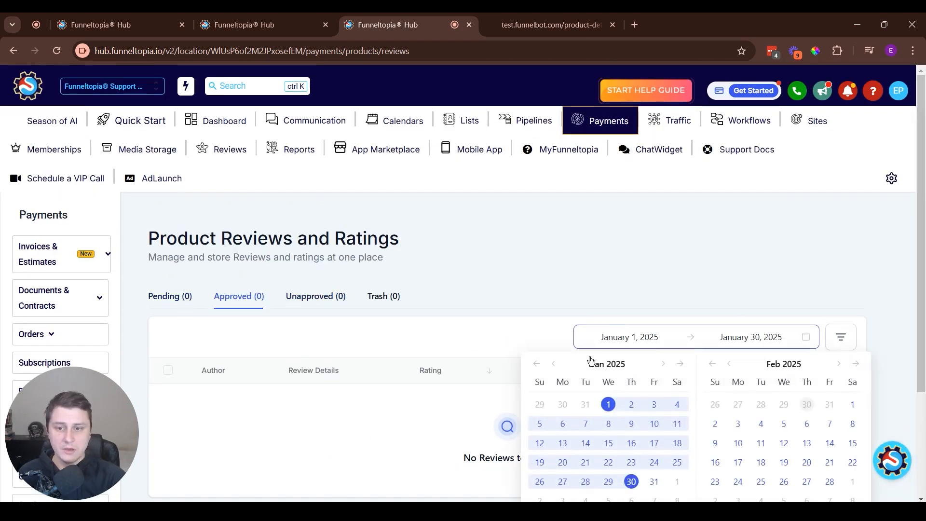
left_click(536, 364)
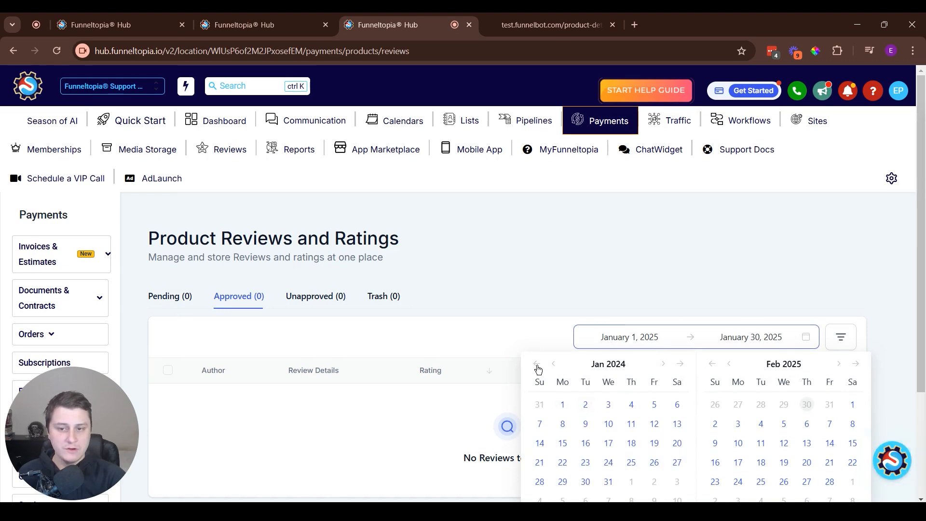
left_click(767, 328)
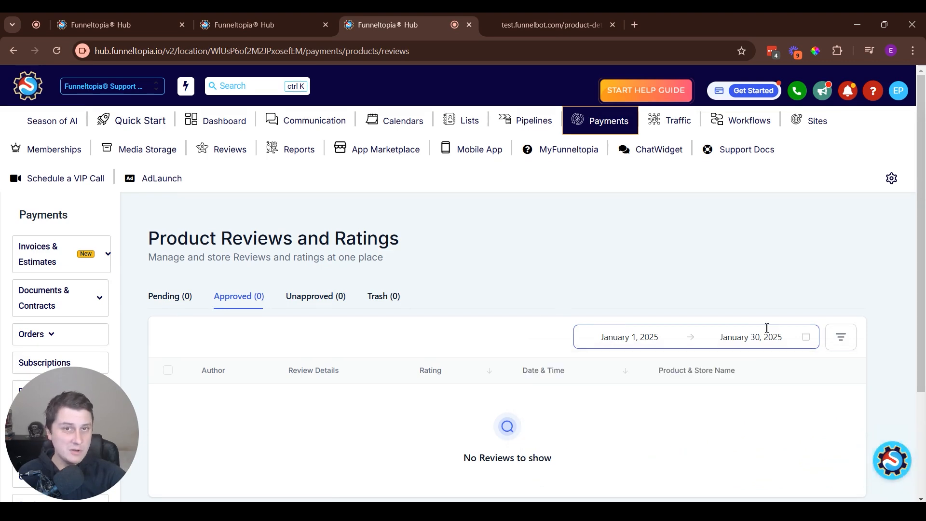
left_click(892, 471)
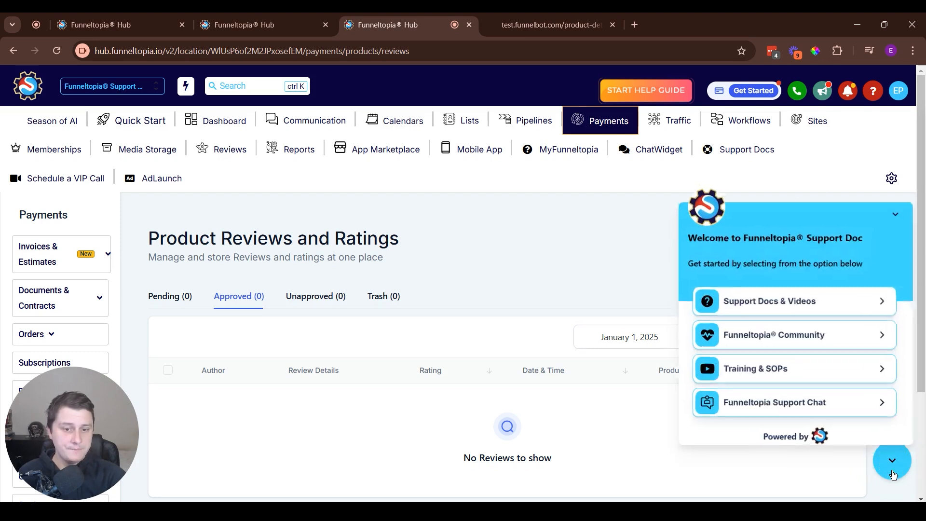